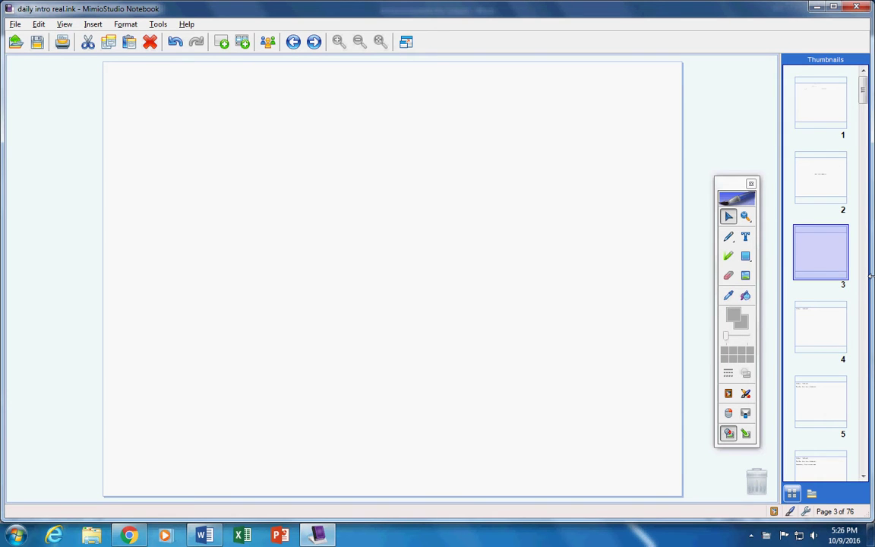
Advance to page 9 showing the Incompletes line, then open Pre-Cal Incompletes from Word's recent list.
{"action": "key", "text": "Page_Down"}
{"action": "key", "text": "Page_Down"}
{"action": "key", "text": "Page_Down"}
{"action": "key", "text": "Page_Down"}
{"action": "key", "text": "Page_Down"}
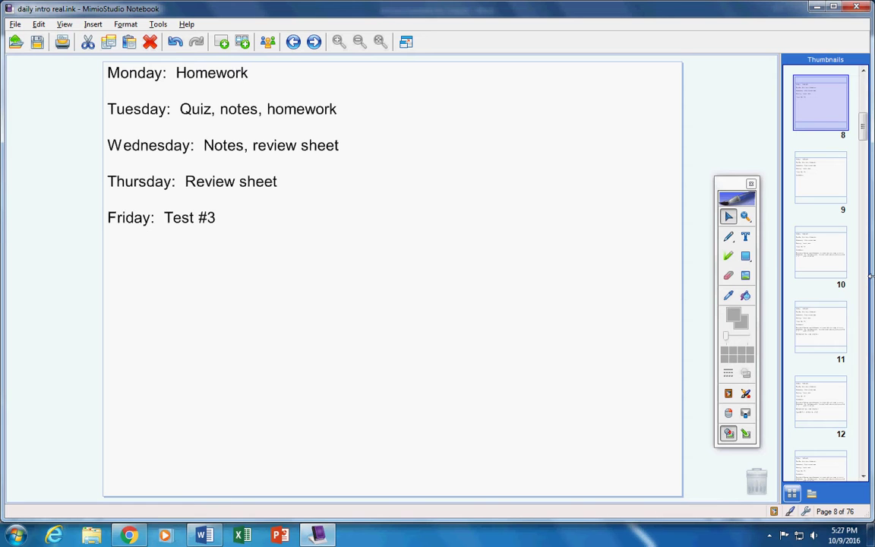
{"action": "key", "text": "Page_Down"}
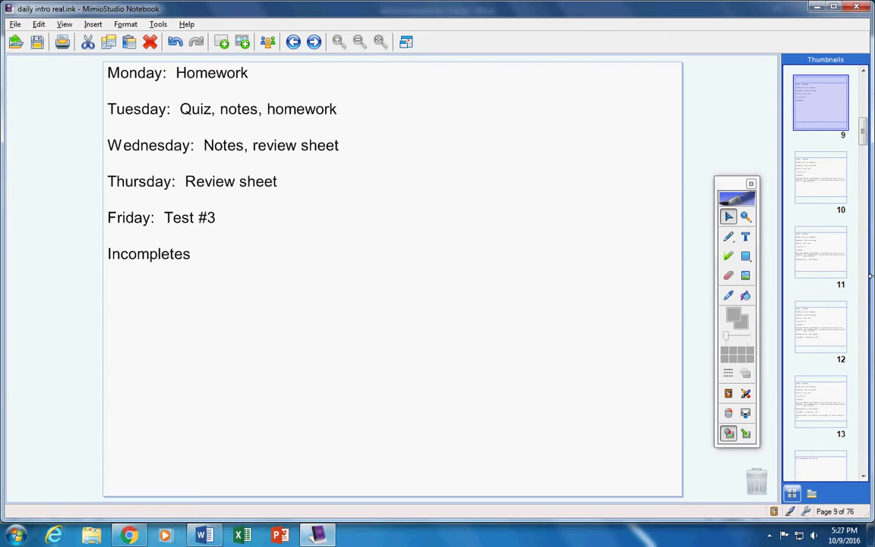
{"action": "right_click", "coordinate": [201, 534]}
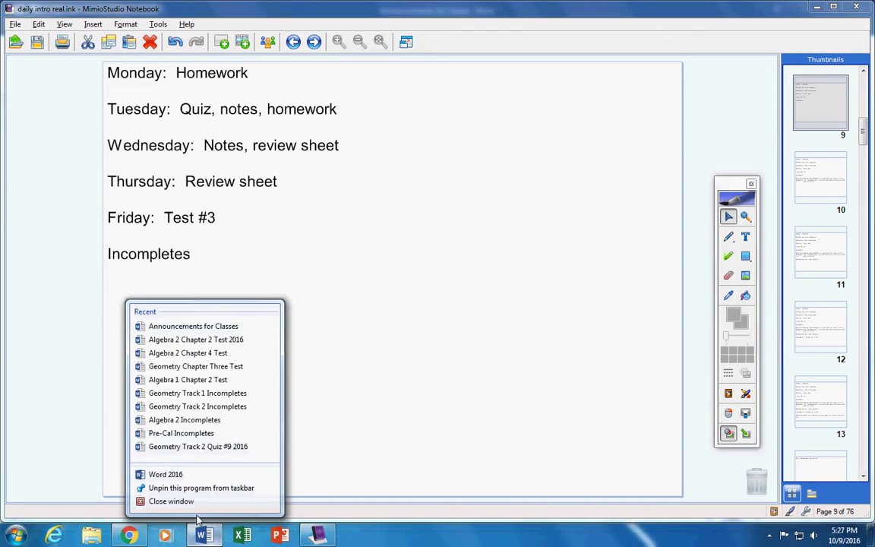
{"action": "left_click", "coordinate": [176, 433]}
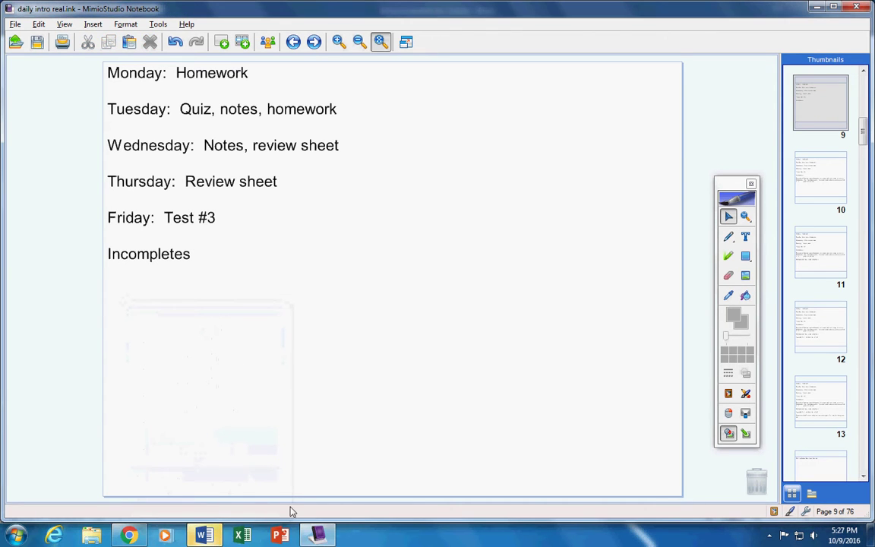
{"action": "mouse_move", "coordinate": [202, 534]}
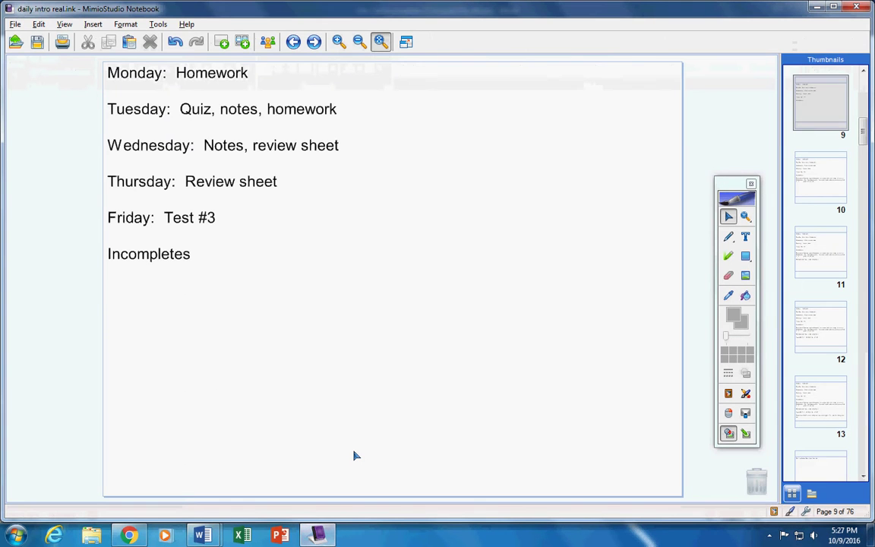
Page from 10 to 13, revealing the homework paragraph, Page 601 assignment and work-hard reminder.
{"action": "key", "text": "Page_Down"}
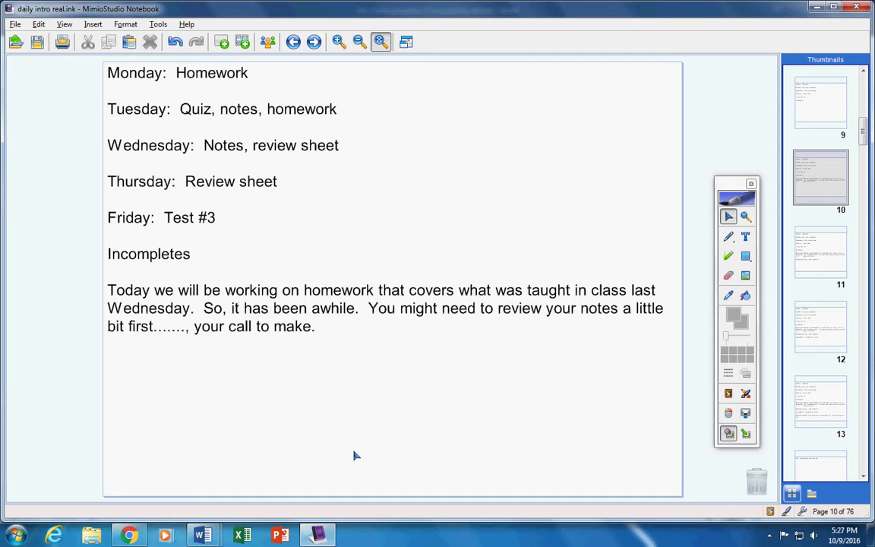
{"action": "key", "text": "Page_Down"}
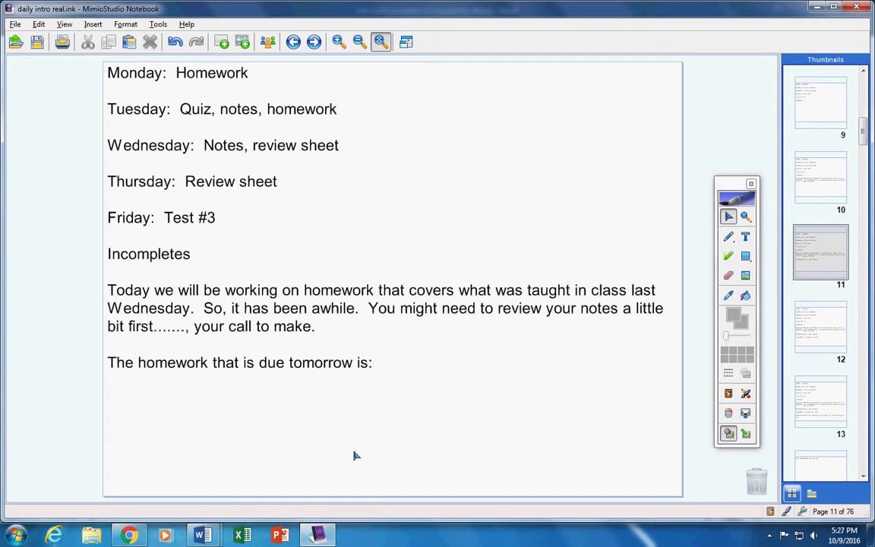
{"action": "key", "text": "Page_Down"}
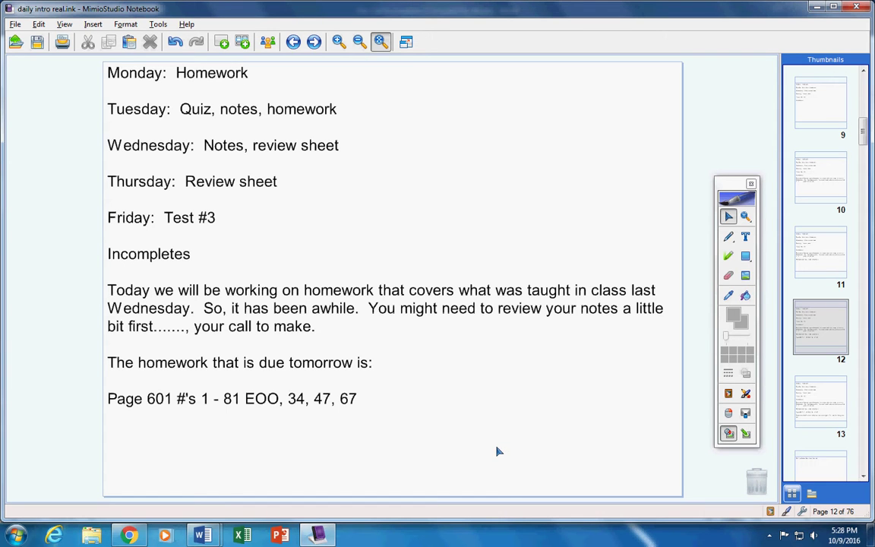
{"action": "key", "text": "Page_Down"}
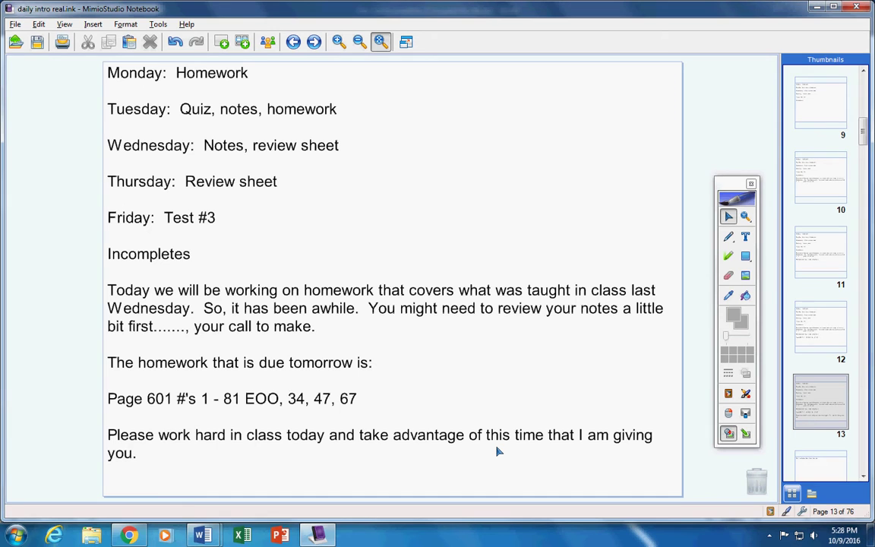
Show page 16 with October 10 Homework help videos Part 1 (40:20) and Part 2 (20:24).
{"action": "key", "text": "Page_Down"}
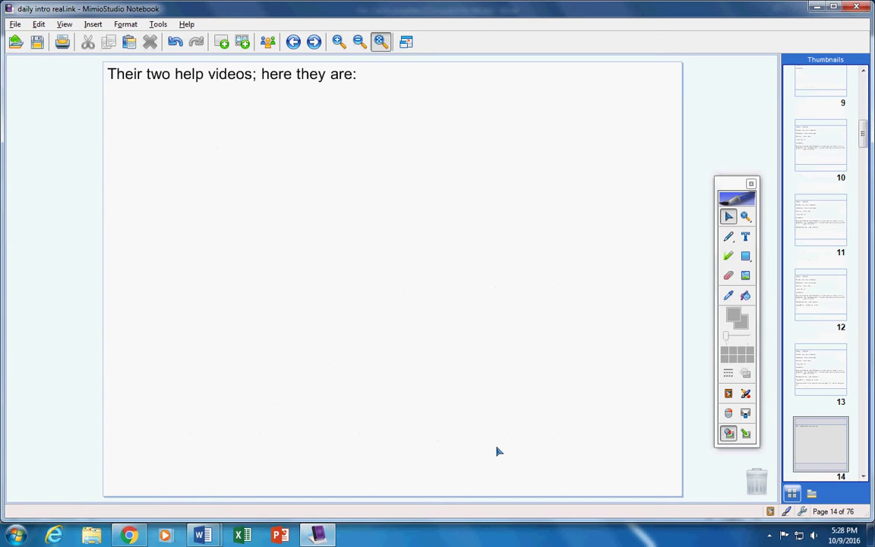
{"action": "key", "text": "Page_Down"}
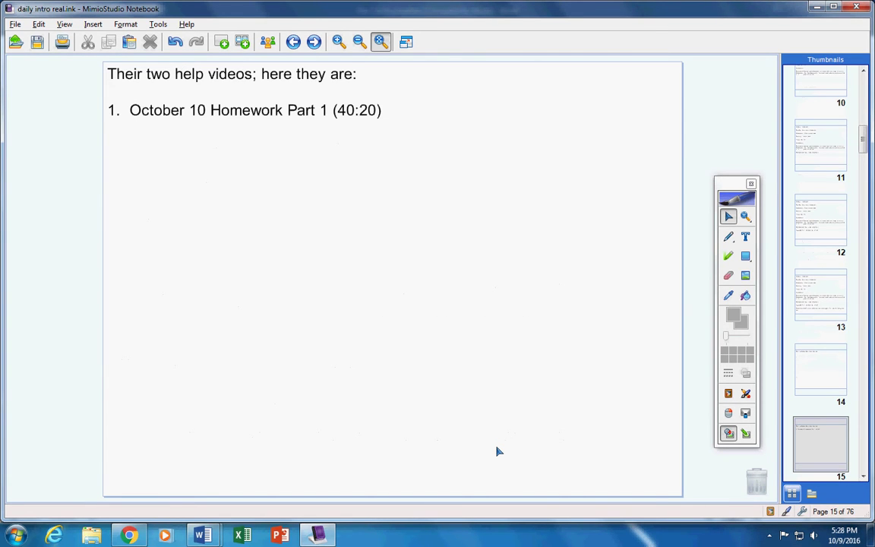
{"action": "key", "text": "Page_Up"}
{"action": "key", "text": "Page_Up"}
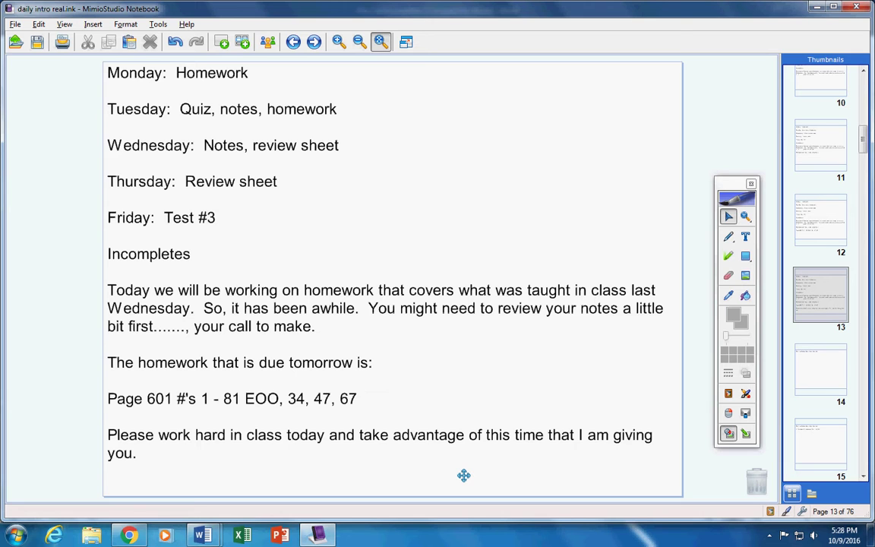
{"action": "key", "text": "Page_Down"}
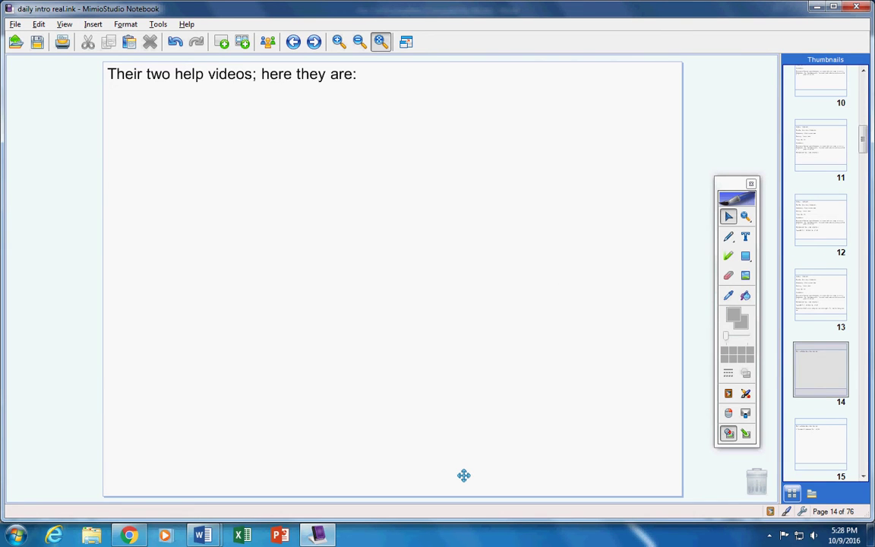
{"action": "key", "text": "Page_Down"}
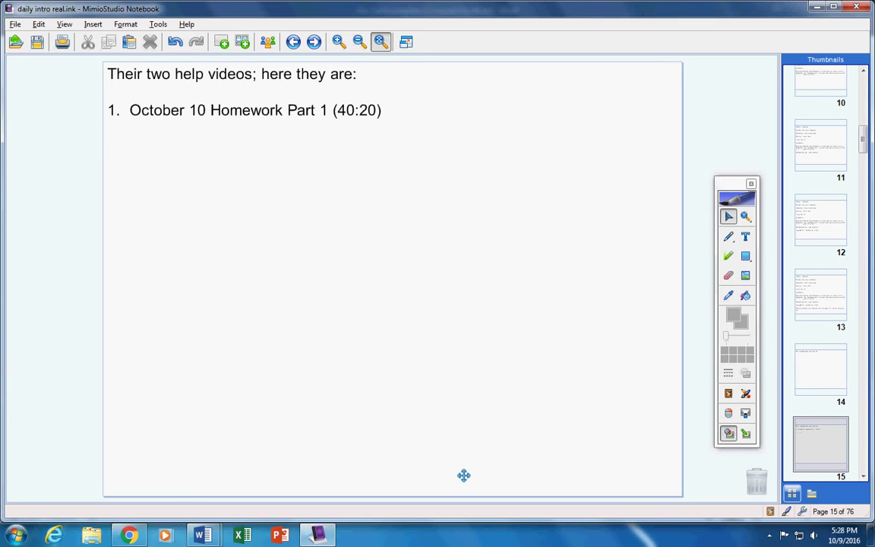
{"action": "key", "text": "Page_Down"}
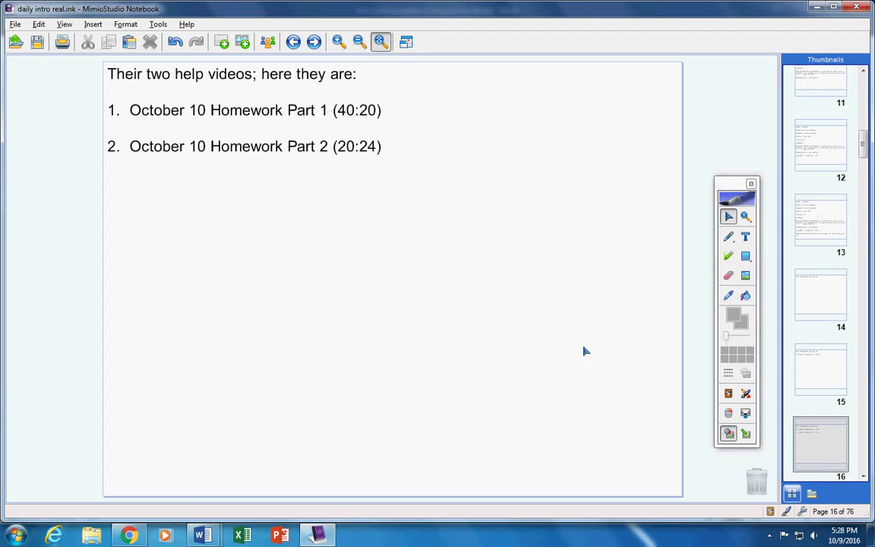
Switch to the red freehand pen and write a trial 70 beside item 1.
{"action": "left_click", "coordinate": [728, 239]}
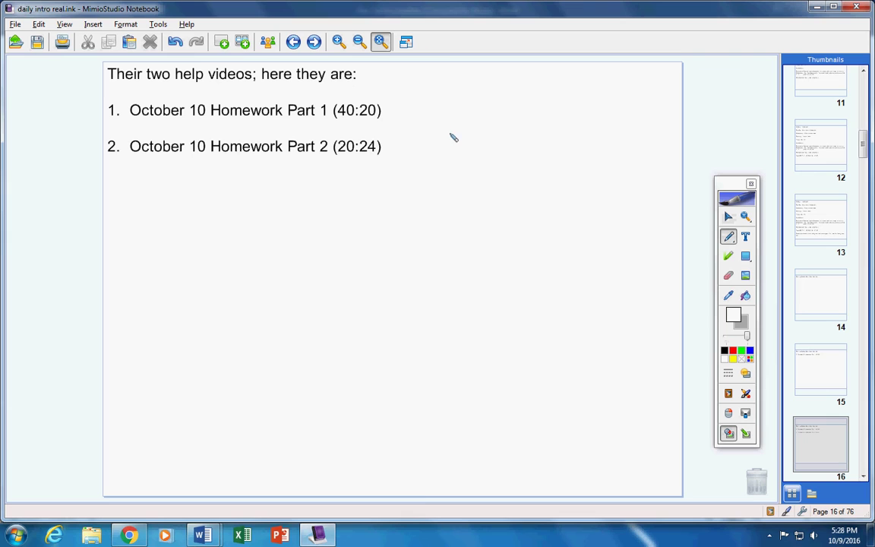
{"action": "left_click", "coordinate": [733, 350]}
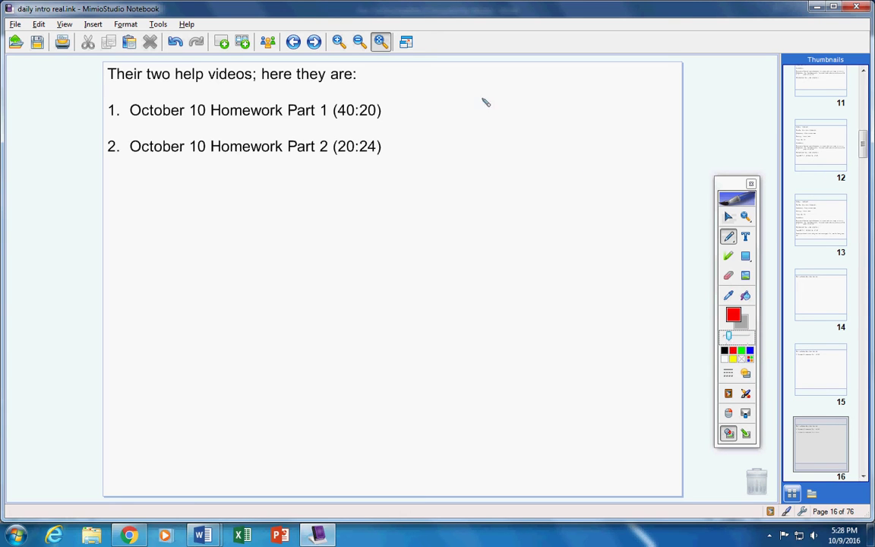
{"action": "mouse_move", "coordinate": [481, 98]}
{"action": "left_mouse_down"}
{"action": "mouse_move", "coordinate": [512, 100]}
{"action": "mouse_move", "coordinate": [493, 134]}
{"action": "left_mouse_up"}
{"action": "mouse_move", "coordinate": [534, 107]}
{"action": "left_mouse_down"}
{"action": "mouse_move", "coordinate": [550, 138]}
{"action": "mouse_move", "coordinate": [536, 107]}
{"action": "left_mouse_up"}
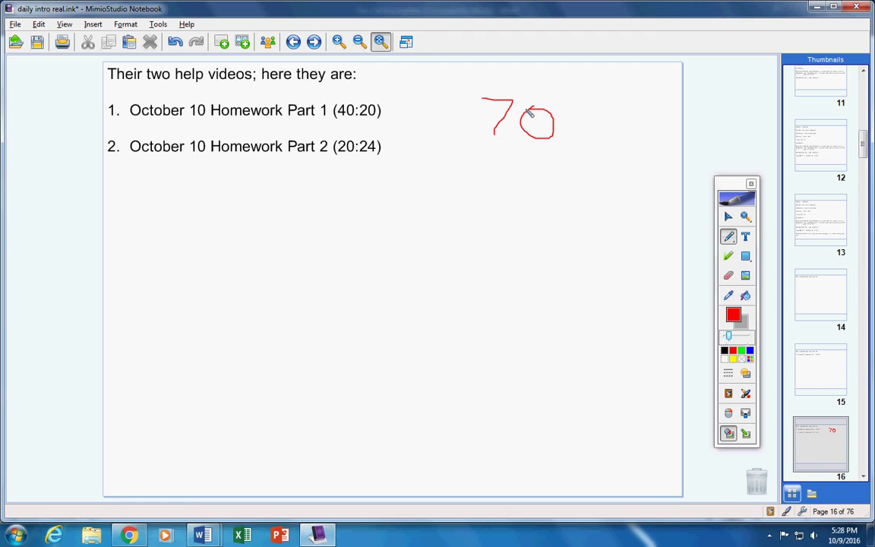
Undo both strokes of the 70 and advance to page 17's tomorrow's-quiz line.
{"action": "left_click", "coordinate": [175, 42]}
{"action": "left_click", "coordinate": [175, 42]}
{"action": "left_click", "coordinate": [174, 42]}
{"action": "left_click", "coordinate": [174, 42]}
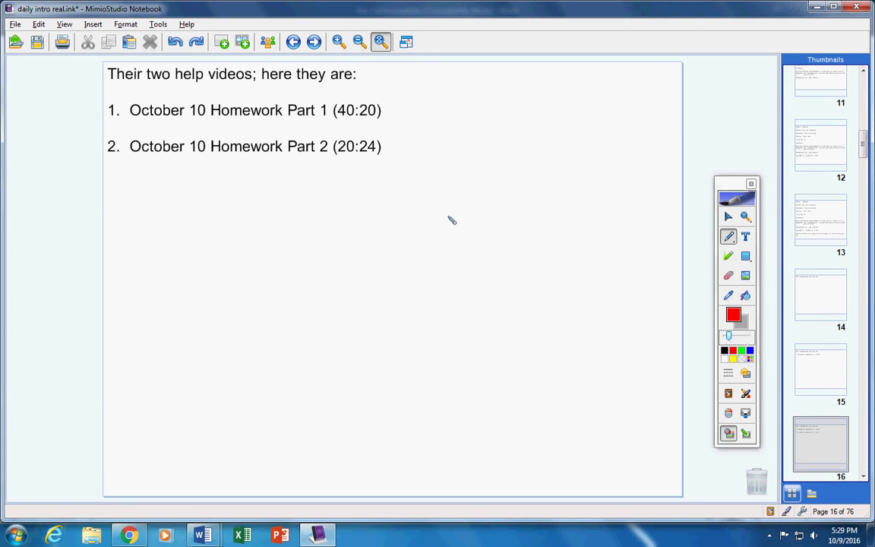
{"action": "key", "text": "Page_Down"}
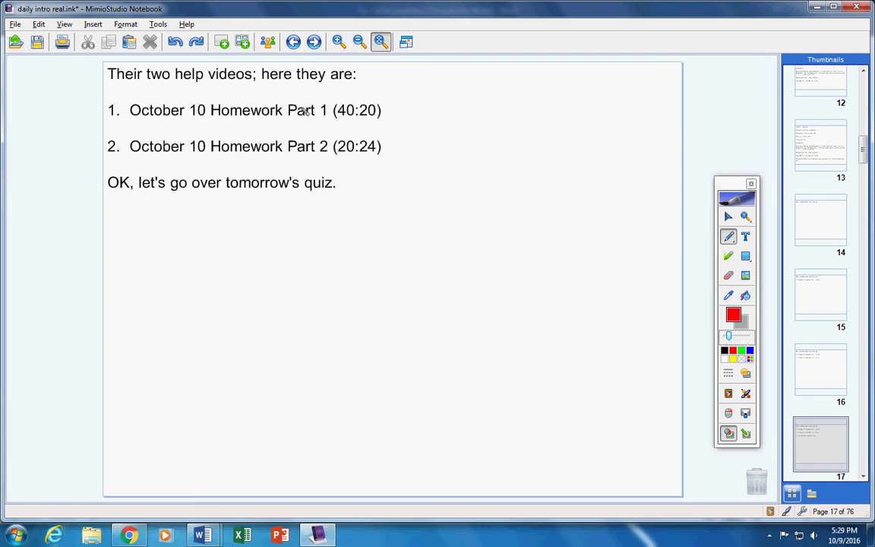
Underline the help-videos heading in red, then circle the Page 601 line on page 13.
{"action": "left_click_drag", "start_coordinate": [320, 97], "coordinate": [185, 97]}
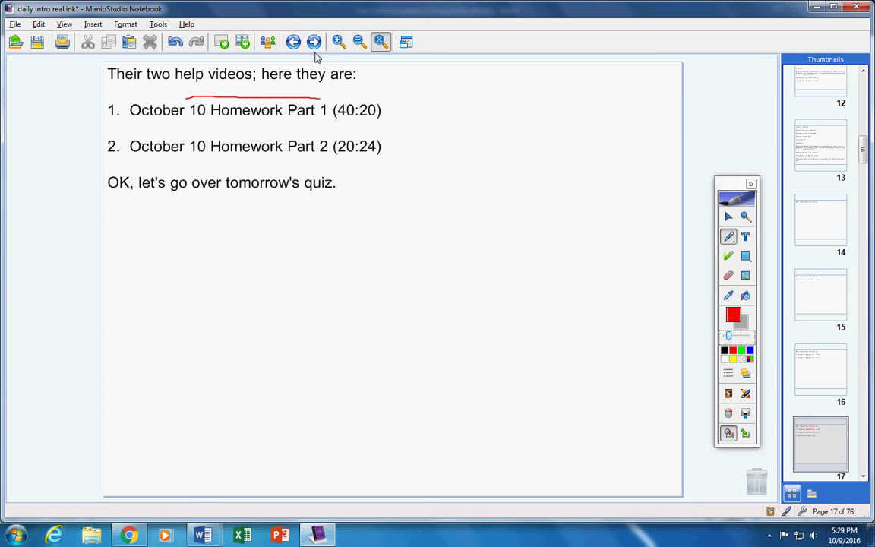
{"action": "left_click", "coordinate": [814, 143]}
{"action": "mouse_move", "coordinate": [316, 373]}
{"action": "left_mouse_down"}
{"action": "mouse_move", "coordinate": [129, 416]}
{"action": "mouse_move", "coordinate": [311, 424]}
{"action": "mouse_move", "coordinate": [371, 400]}
{"action": "mouse_move", "coordinate": [315, 374]}
{"action": "left_mouse_up"}
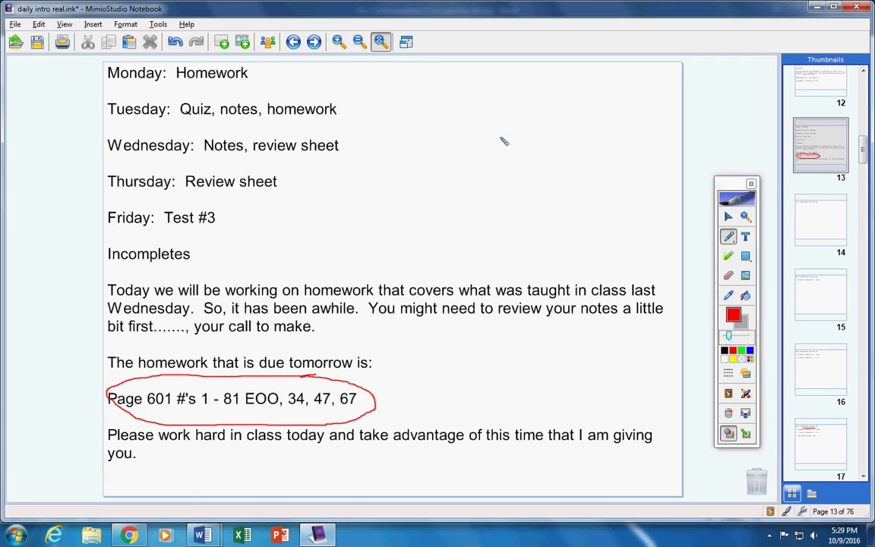
Handwrite '618 | 25-49 Odd' in red beside the circled assignment.
{"action": "mouse_move", "coordinate": [410, 118]}
{"action": "left_mouse_down"}
{"action": "mouse_move", "coordinate": [407, 133]}
{"action": "mouse_move", "coordinate": [433, 138]}
{"action": "mouse_move", "coordinate": [465, 122]}
{"action": "mouse_move", "coordinate": [464, 139]}
{"action": "mouse_move", "coordinate": [479, 114]}
{"action": "mouse_move", "coordinate": [478, 149]}
{"action": "mouse_move", "coordinate": [523, 124]}
{"action": "mouse_move", "coordinate": [520, 135]}
{"action": "mouse_move", "coordinate": [539, 115]}
{"action": "mouse_move", "coordinate": [585, 130]}
{"action": "mouse_move", "coordinate": [587, 141]}
{"action": "mouse_move", "coordinate": [610, 128]}
{"action": "mouse_move", "coordinate": [600, 171]}
{"action": "mouse_move", "coordinate": [607, 191]}
{"action": "mouse_move", "coordinate": [617, 161]}
{"action": "mouse_move", "coordinate": [622, 190]}
{"action": "mouse_move", "coordinate": [631, 190]}
{"action": "left_mouse_up"}
{"action": "left_click_drag", "start_coordinate": [651, 157], "coordinate": [649, 212]}
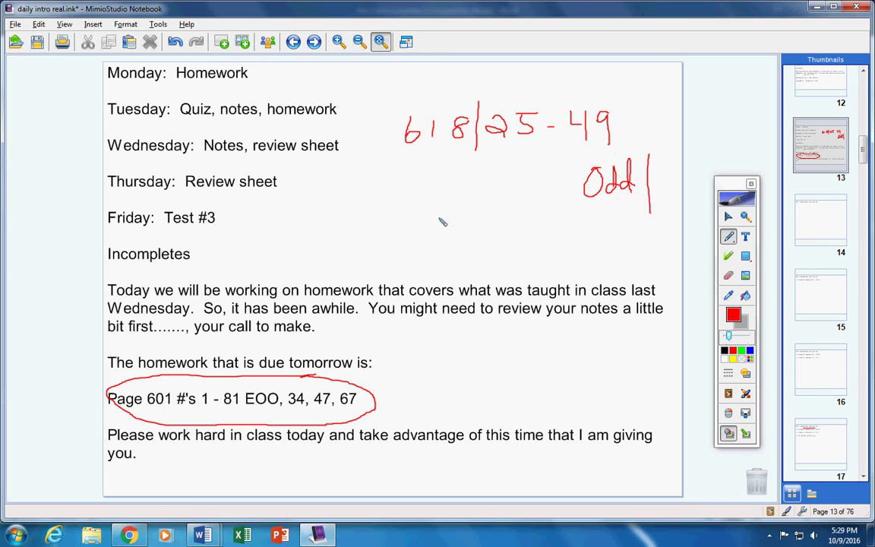
{"action": "mouse_move", "coordinate": [374, 214]}
{"action": "left_mouse_down"}
{"action": "mouse_move", "coordinate": [360, 236]}
{"action": "mouse_move", "coordinate": [372, 214]}
{"action": "left_mouse_up"}
{"action": "mouse_move", "coordinate": [416, 235]}
{"action": "left_mouse_down"}
{"action": "mouse_move", "coordinate": [410, 245]}
{"action": "mouse_move", "coordinate": [433, 221]}
{"action": "mouse_move", "coordinate": [428, 240]}
{"action": "mouse_move", "coordinate": [445, 225]}
{"action": "mouse_move", "coordinate": [480, 235]}
{"action": "mouse_move", "coordinate": [480, 250]}
{"action": "left_mouse_up"}
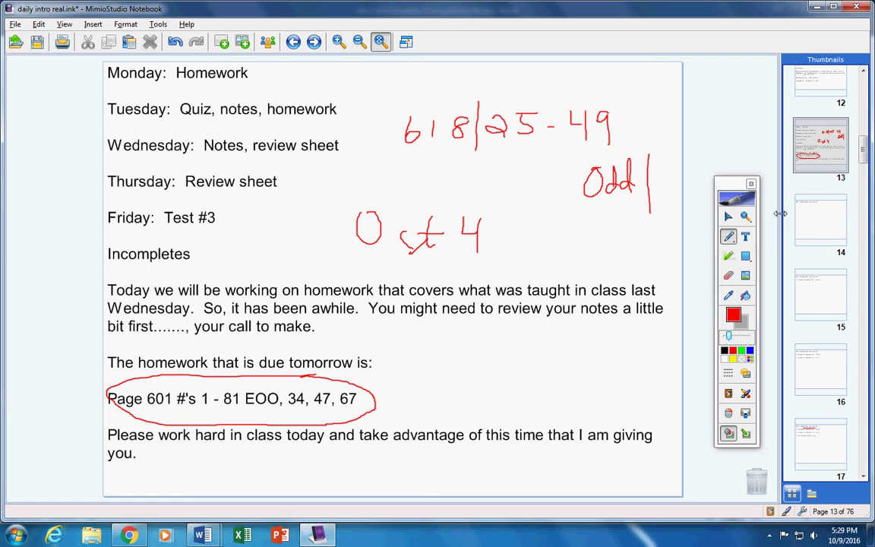
Move from page 13 to page 19, showing the 'That's all for today' and 'Have a great day' lines.
{"action": "left_click", "coordinate": [808, 158]}
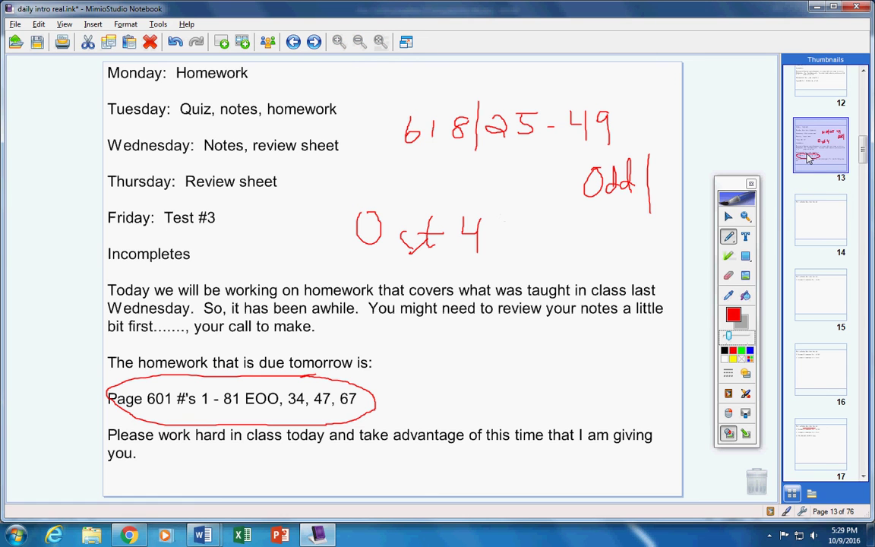
{"action": "key", "text": "Down"}
{"action": "key", "text": "Down"}
{"action": "key", "text": "Down"}
{"action": "key", "text": "Down"}
{"action": "key", "text": "Down"}
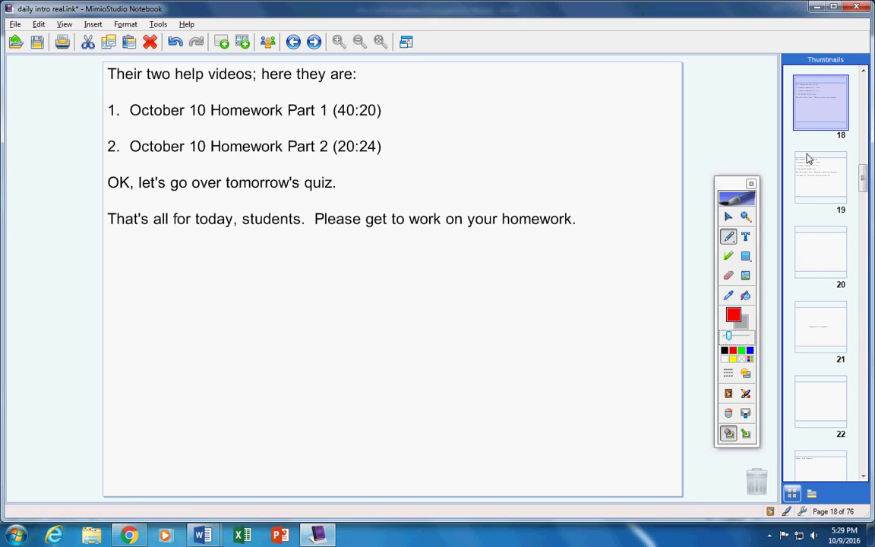
{"action": "key", "text": "Down"}
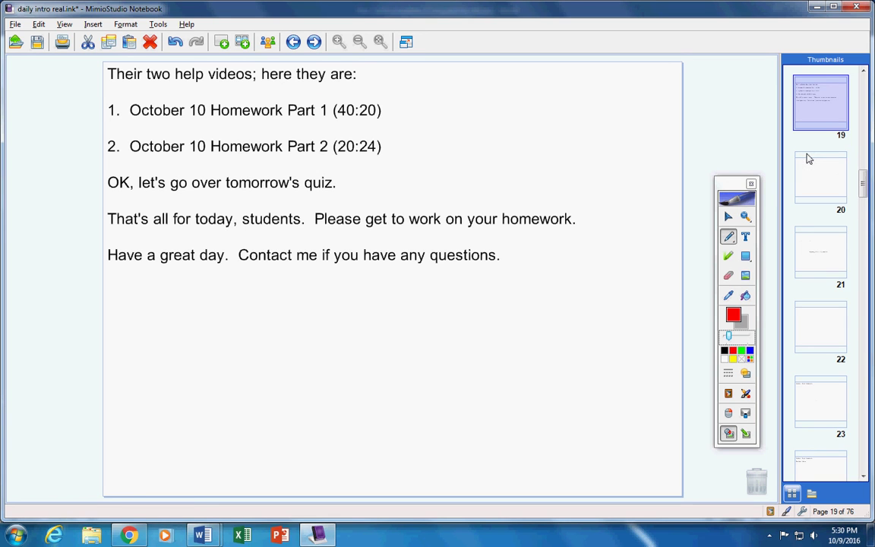